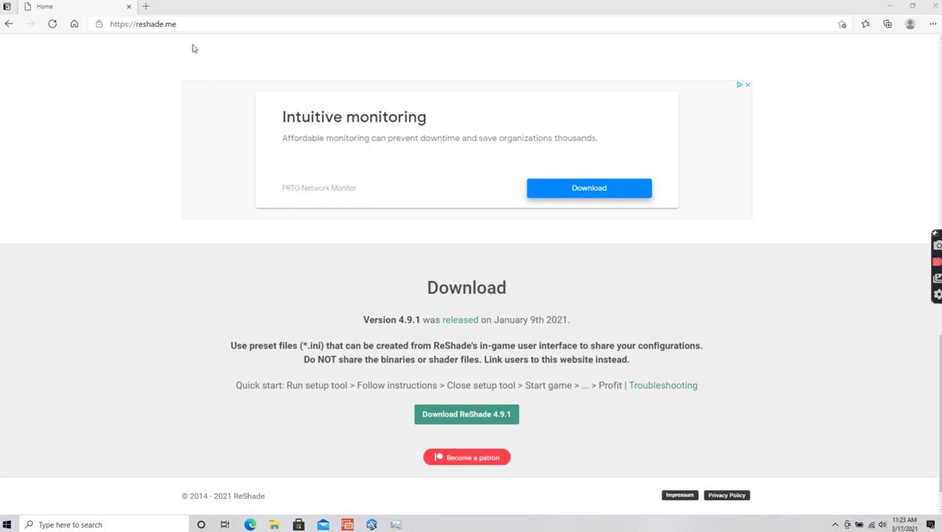
# Download ReShade 4.9.1, run its setup tool and bring up the selection of a game to manage.
pyautogui.click(474, 418)
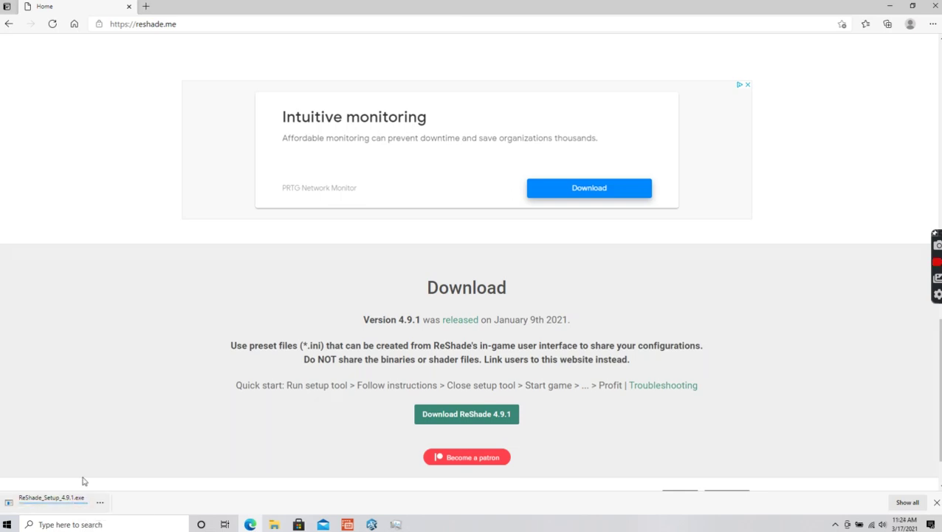
pyautogui.click(39, 509)
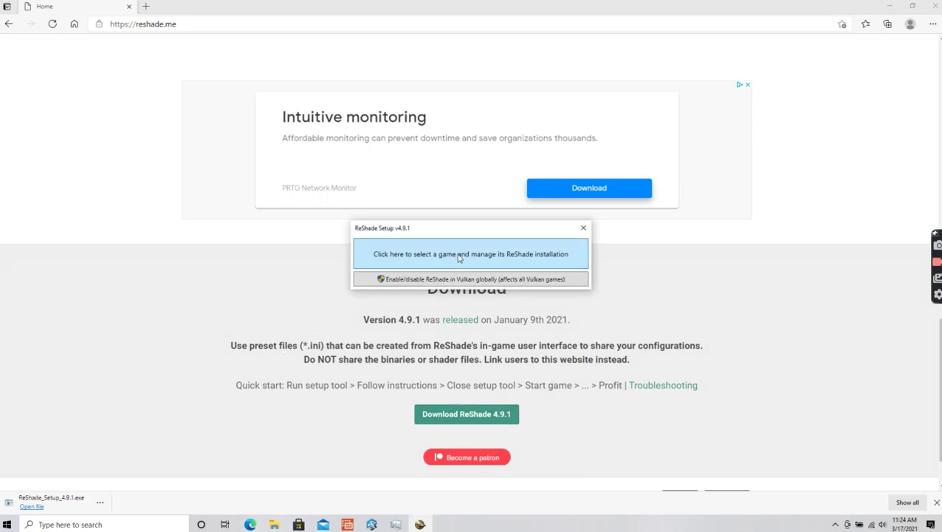
pyautogui.click(458, 255)
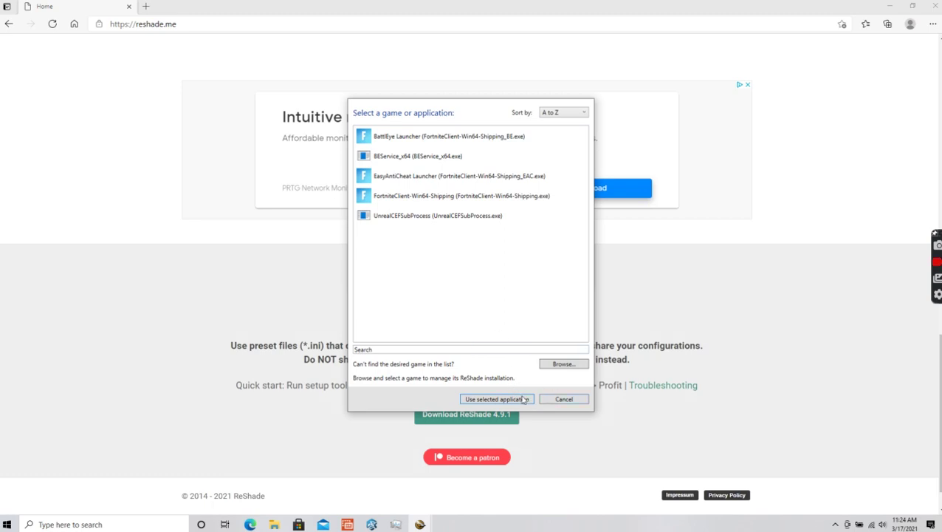
# Browse to C:\ProgramData\ProTee United\TGC Simulator\TGCSim_Data\Game19 and choose the golf application as the ReShade target.
pyautogui.click(561, 365)
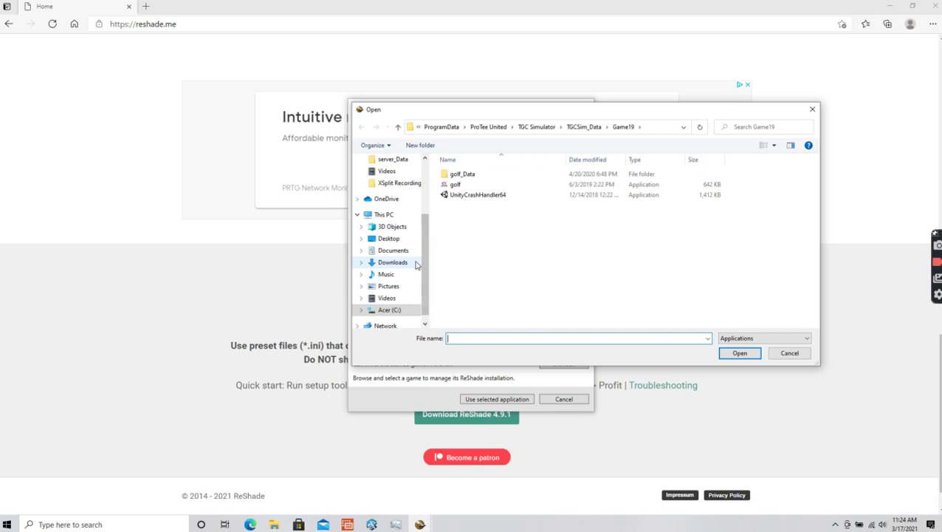
pyautogui.click(390, 310)
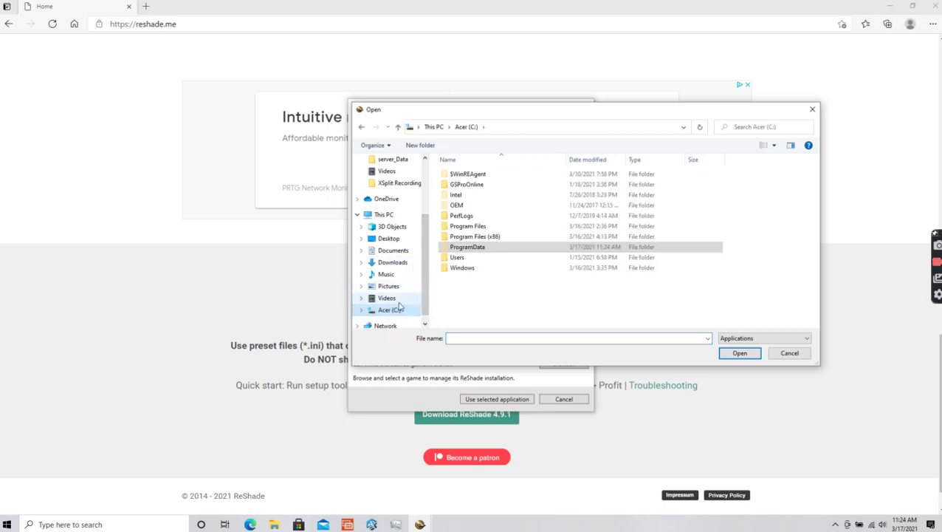
pyautogui.click(471, 248)
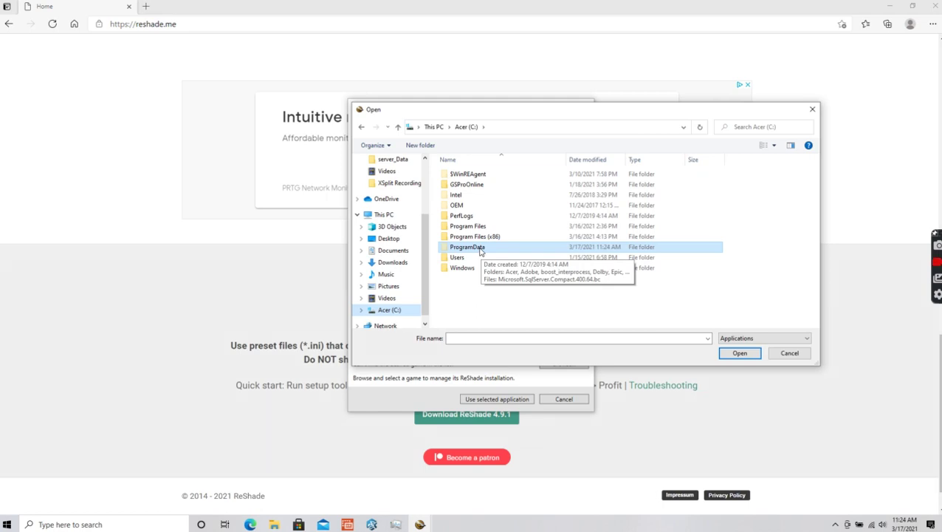
pyautogui.doubleClick(479, 248)
pyautogui.scroll(-3, 486, 253)
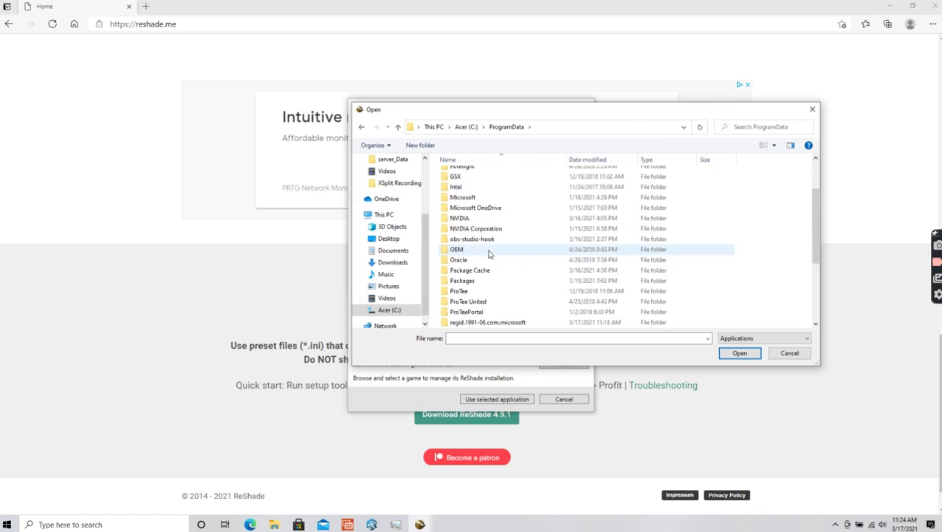
pyautogui.doubleClick(473, 273)
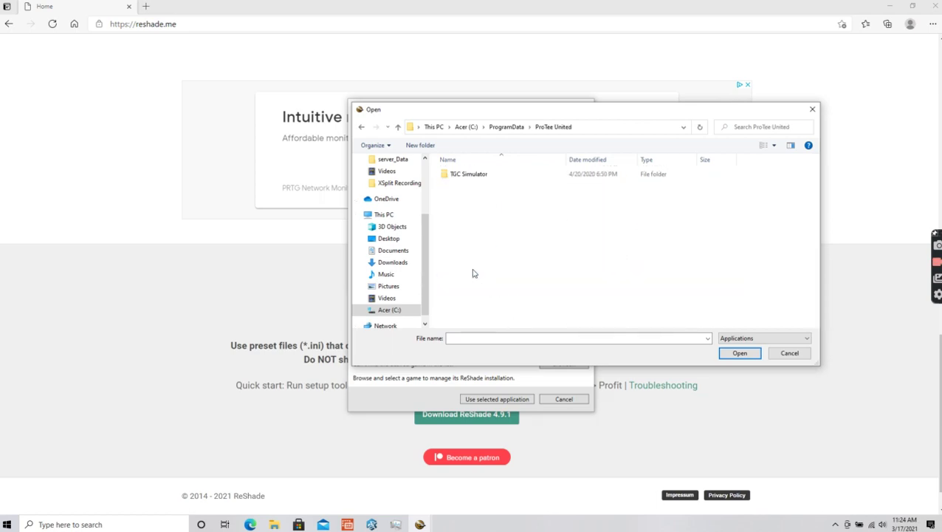
pyautogui.click(478, 177)
pyautogui.doubleClick(478, 177)
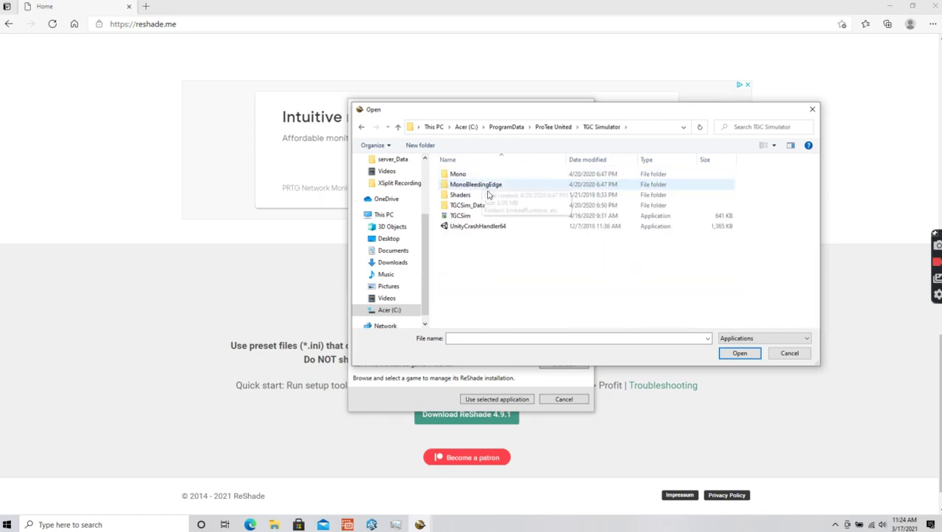
pyautogui.doubleClick(474, 206)
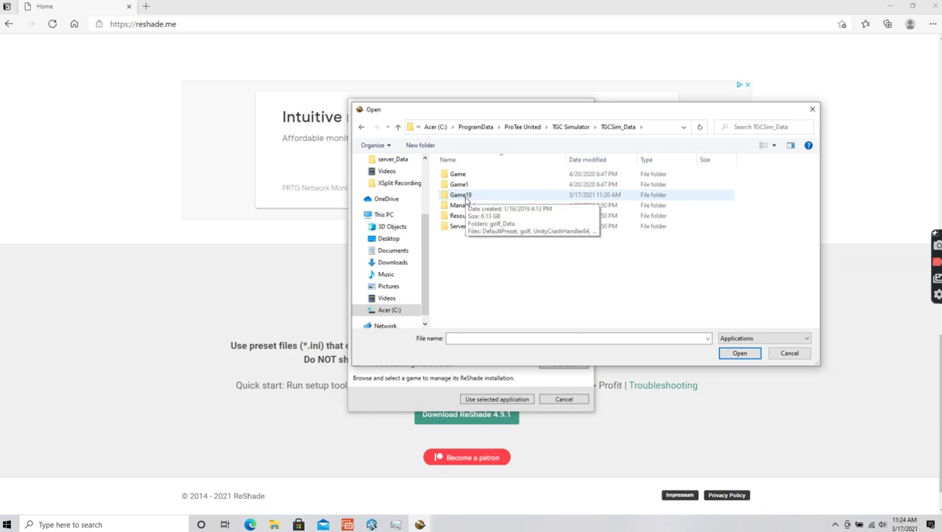
pyautogui.doubleClick(463, 194)
pyautogui.doubleClick(458, 185)
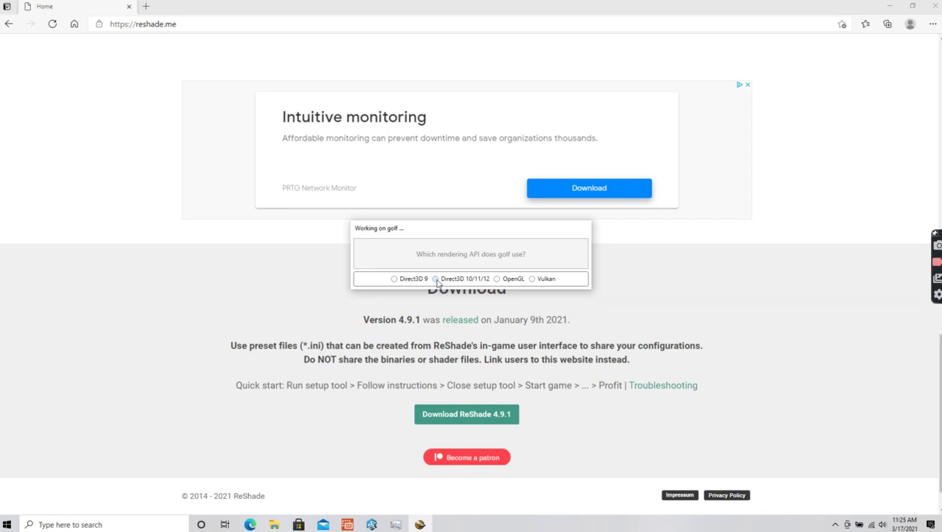
# Set the rendering API to Direct3D 10/11/12 and install the preselected Standard effects and all SweetFX files.
pyautogui.click(436, 279)
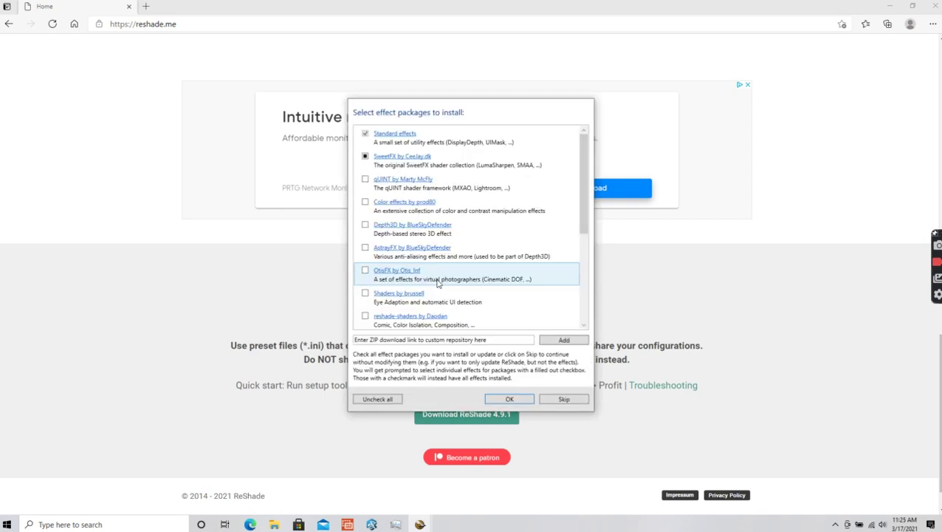
pyautogui.click(510, 399)
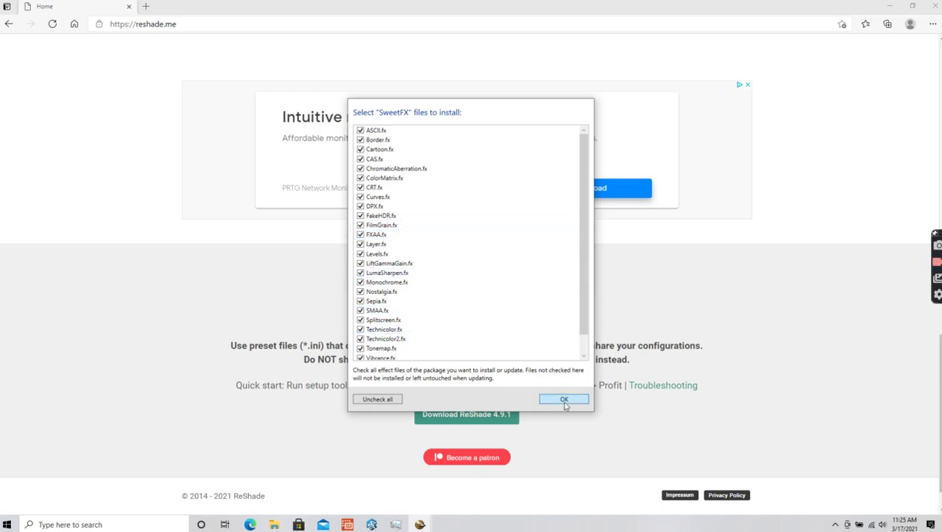
pyautogui.click(564, 399)
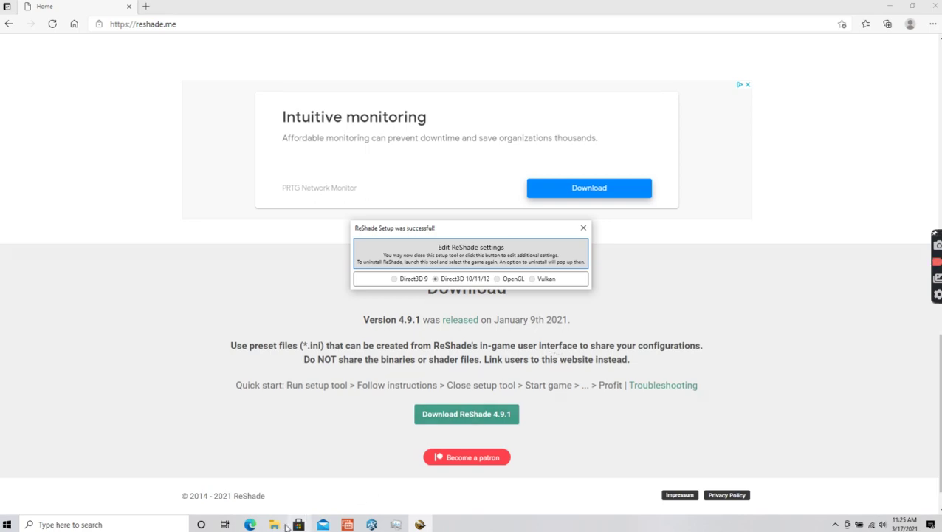
# In File Explorer, go to ProgramData\ProTee United\TGC Simulator\TGCSim_Data\Game19 on the C: drive and launch the golf application.
pyautogui.click(274, 524)
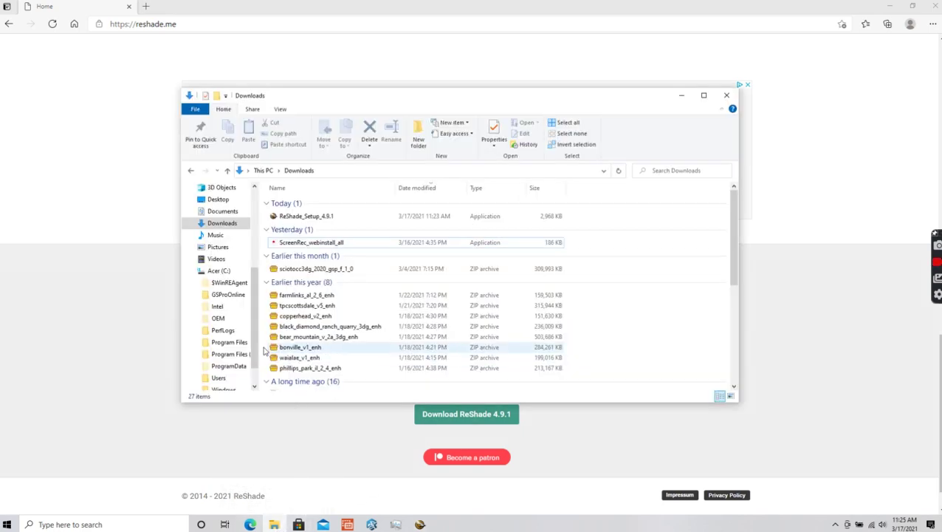
pyautogui.scroll(-2, 225, 332)
pyautogui.click(230, 344)
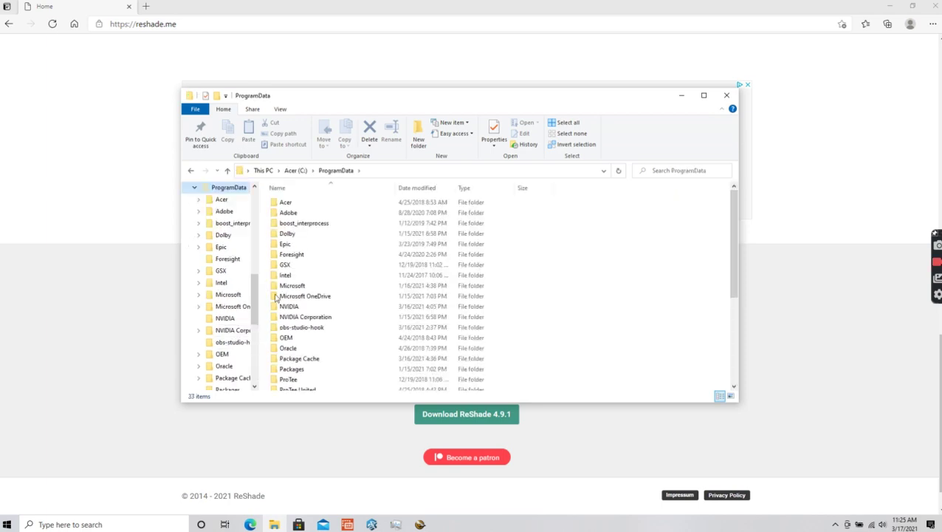
pyautogui.scroll(-5, 355, 291)
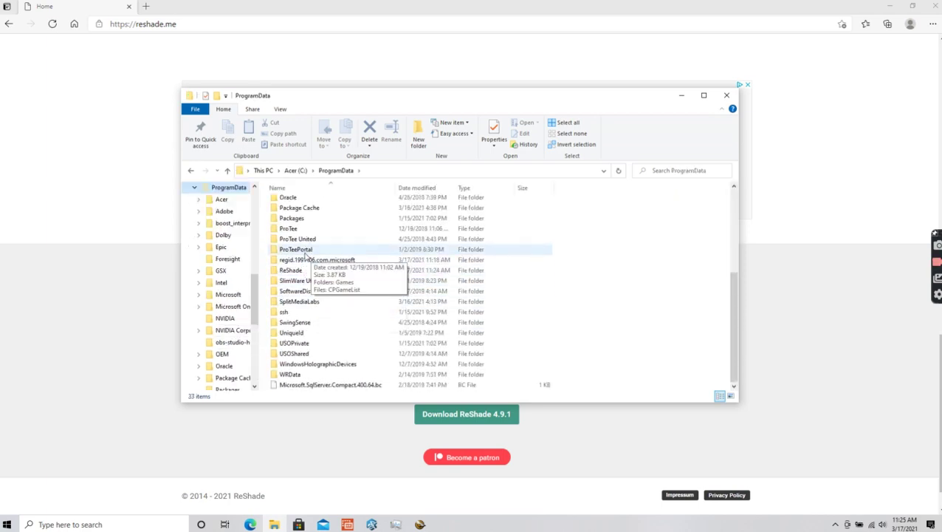
pyautogui.doubleClick(312, 240)
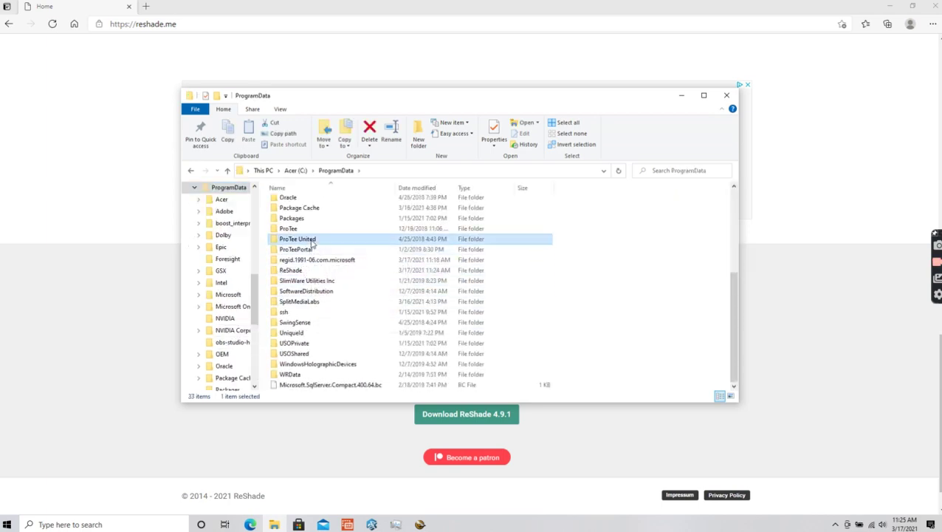
pyautogui.doubleClick(303, 203)
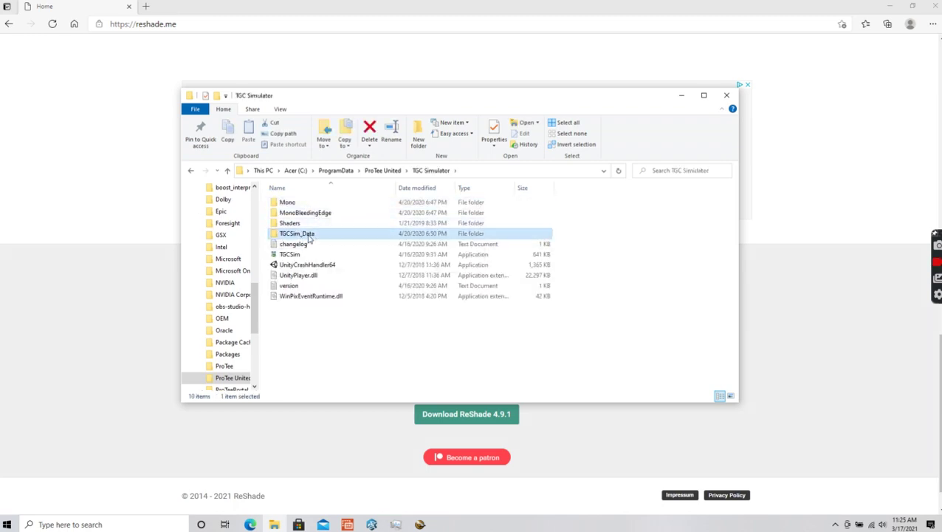
pyautogui.doubleClick(307, 235)
pyautogui.doubleClick(296, 223)
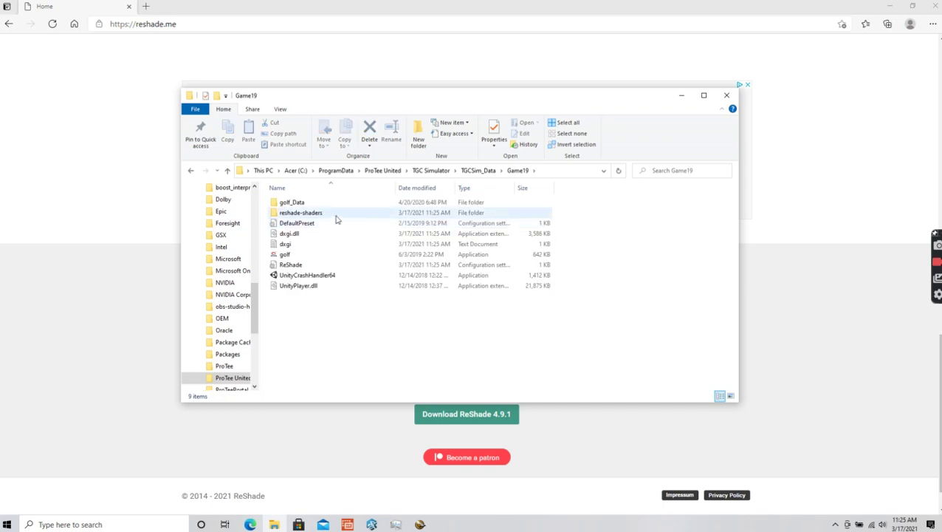
pyautogui.doubleClick(287, 255)
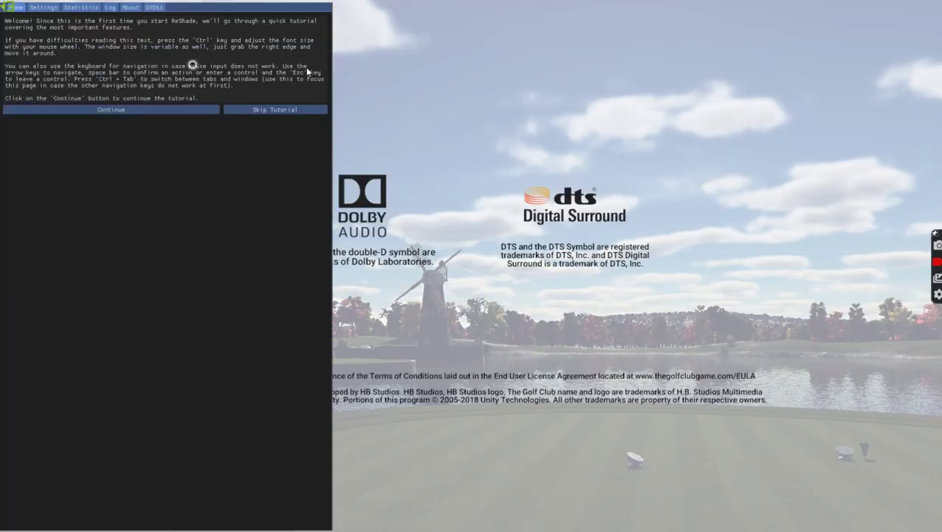
# Skip the ReShade tutorial and enable the HDR [FakeHDR.fx] effect, closing the overlay when done.
pyautogui.click(288, 113)
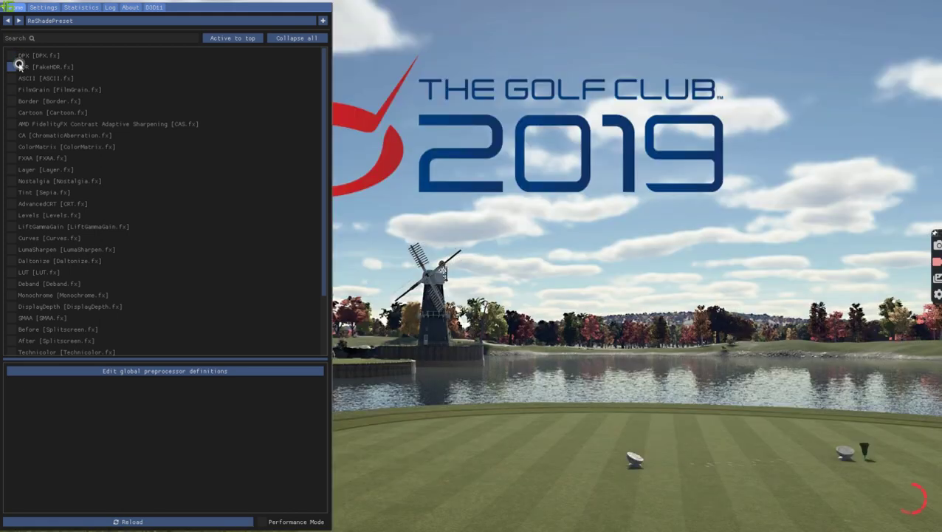
pyautogui.click(19, 66)
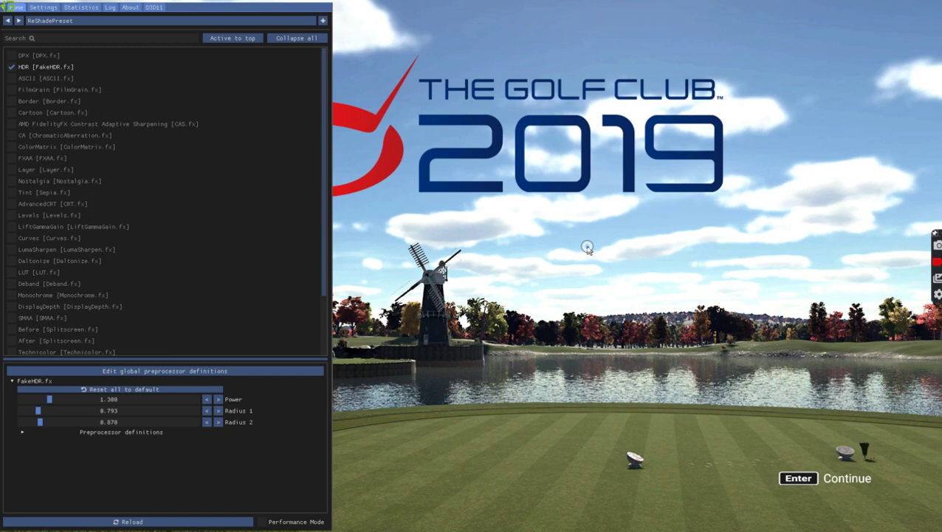
pyautogui.press('Home')
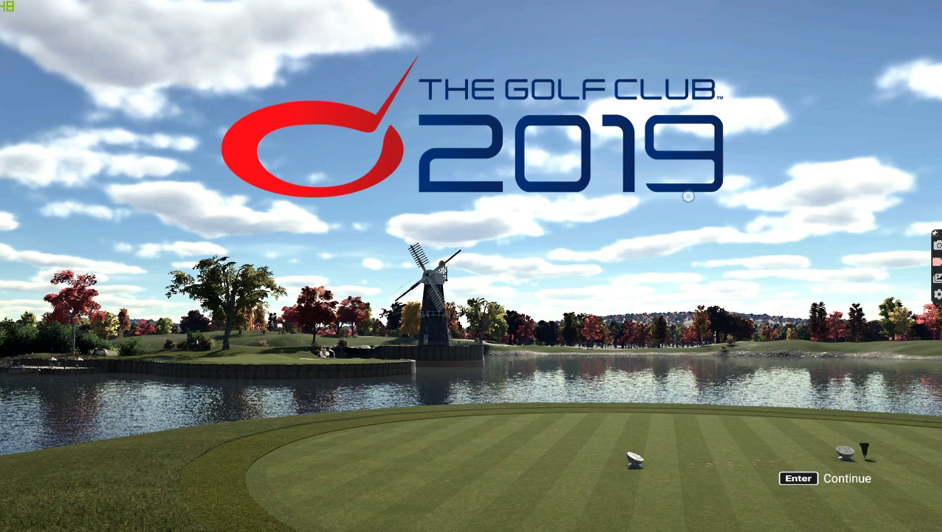
# Switch back to File Explorer and rename dxgi.dll in the Game19 folder to d3d11.dll.
pyautogui.hotkey('alt', 'Tab')
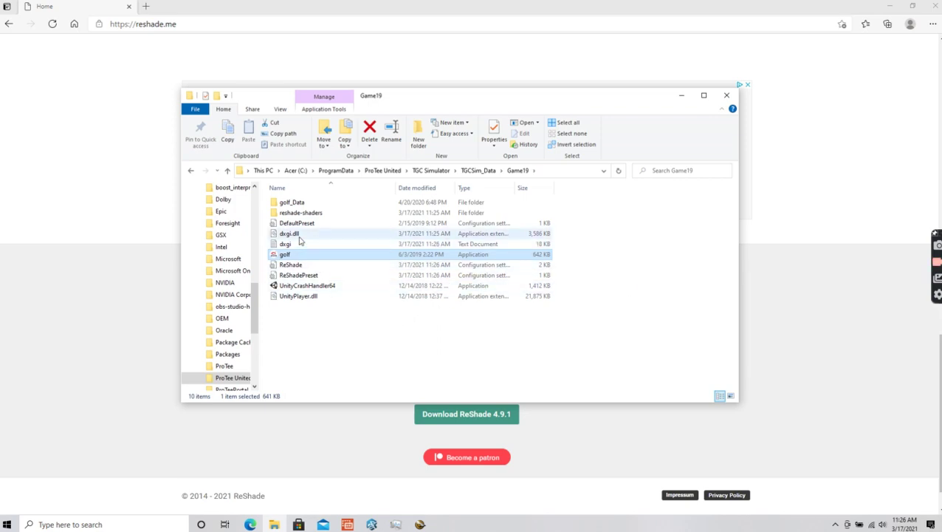
pyautogui.click(312, 280)
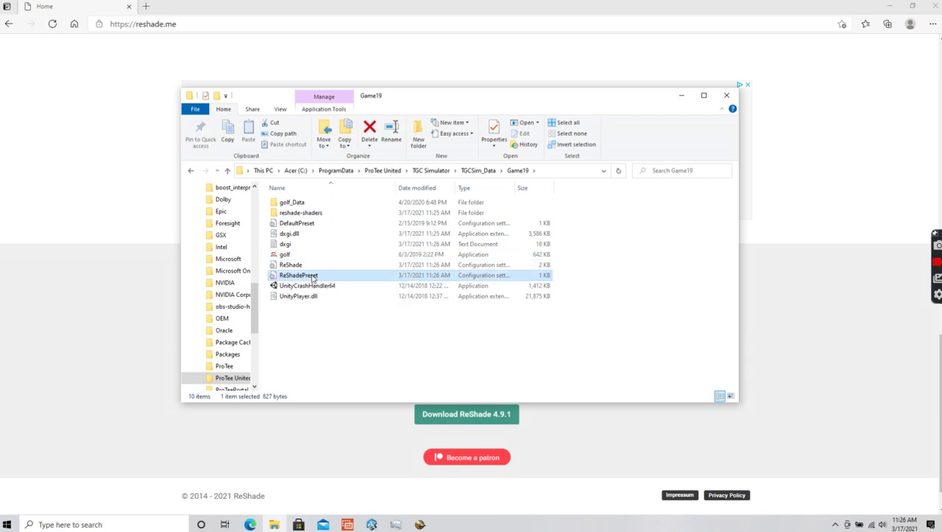
pyautogui.rightClick(298, 235)
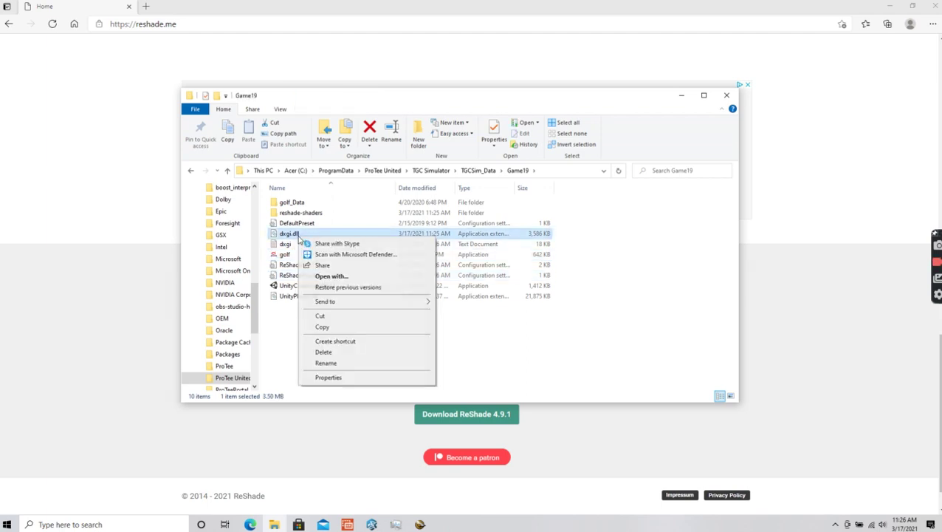
pyautogui.click(325, 363)
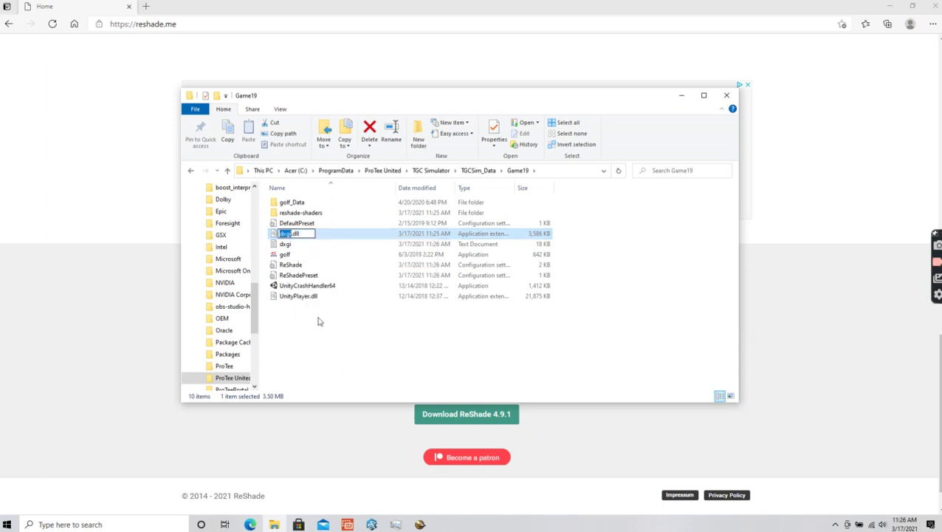
pyautogui.write('d')
pyautogui.write('3d11')
pyautogui.click(319, 321)
# Rename the dxgi text document in the Game19 folder to d3d11.
pyautogui.click(290, 248)
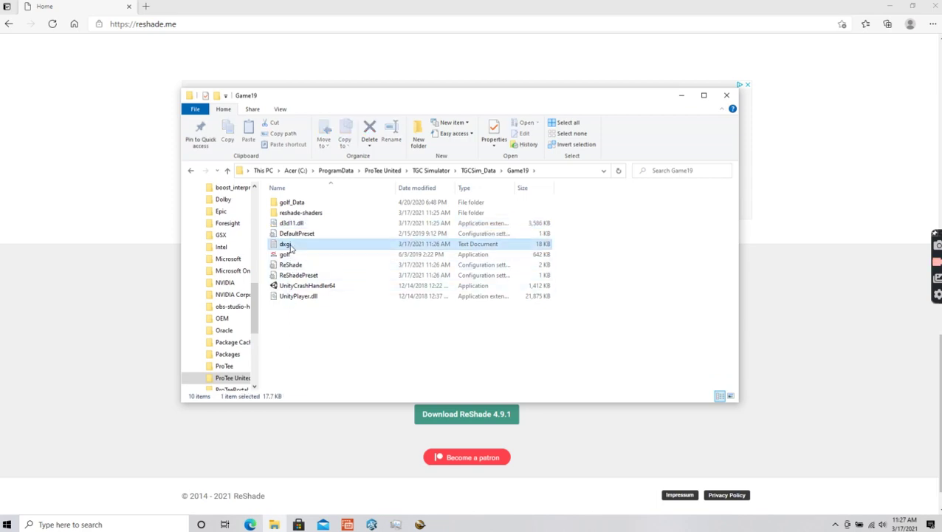
pyautogui.rightClick(289, 248)
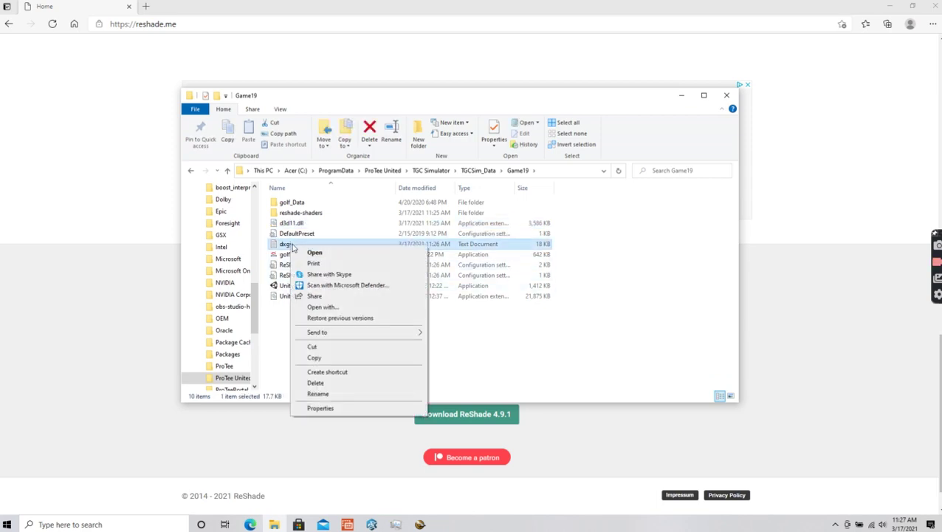
pyautogui.click(318, 393)
pyautogui.write('d')
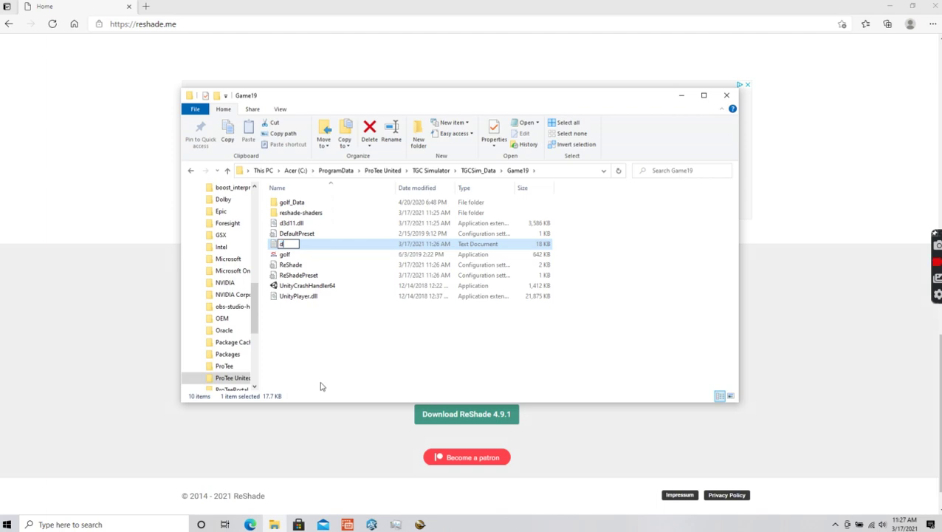
pyautogui.write('3d11')
pyautogui.click(397, 348)
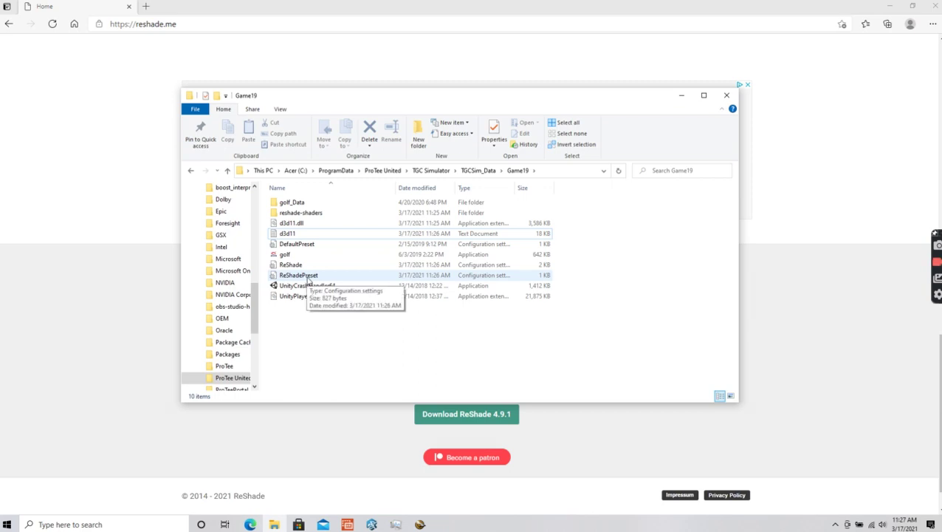
# Delete reshade-shaders, d3d11.dll, the d3d11 text document, ReShade and ReShadePreset from the Game19 folder and relaunch the golf application.
pyautogui.click(308, 279)
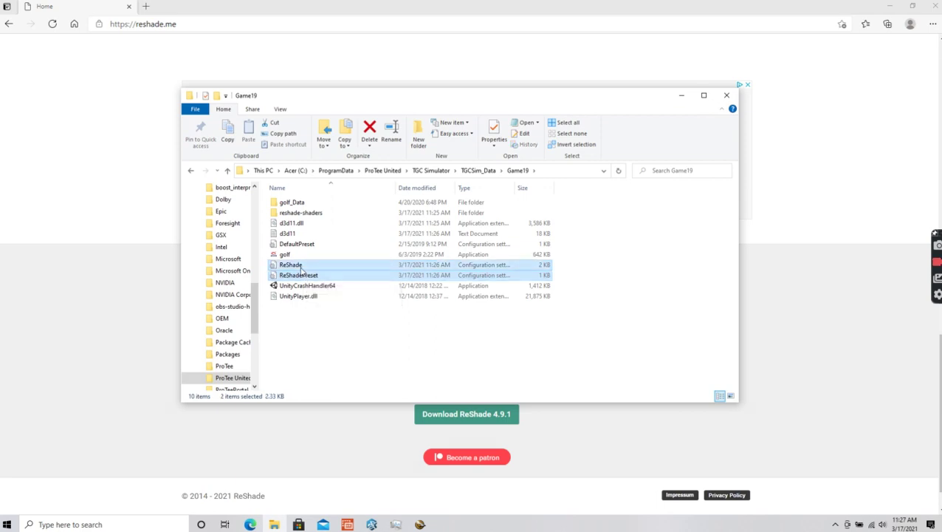
pyautogui.keyDown('ctrl'); pyautogui.click(300, 266); pyautogui.keyUp('ctrl')
pyautogui.keyDown('ctrl'); pyautogui.click(304, 246); pyautogui.keyUp('ctrl')
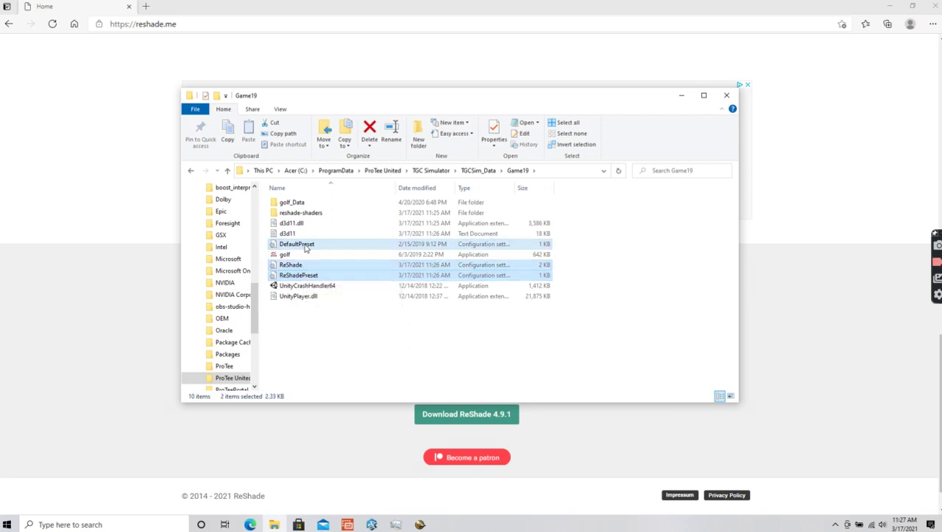
pyautogui.keyDown('ctrl'); pyautogui.click(304, 245); pyautogui.keyUp('ctrl')
pyautogui.keyDown('ctrl'); pyautogui.click(289, 234); pyautogui.keyUp('ctrl')
pyautogui.keyDown('ctrl'); pyautogui.click(295, 223); pyautogui.keyUp('ctrl')
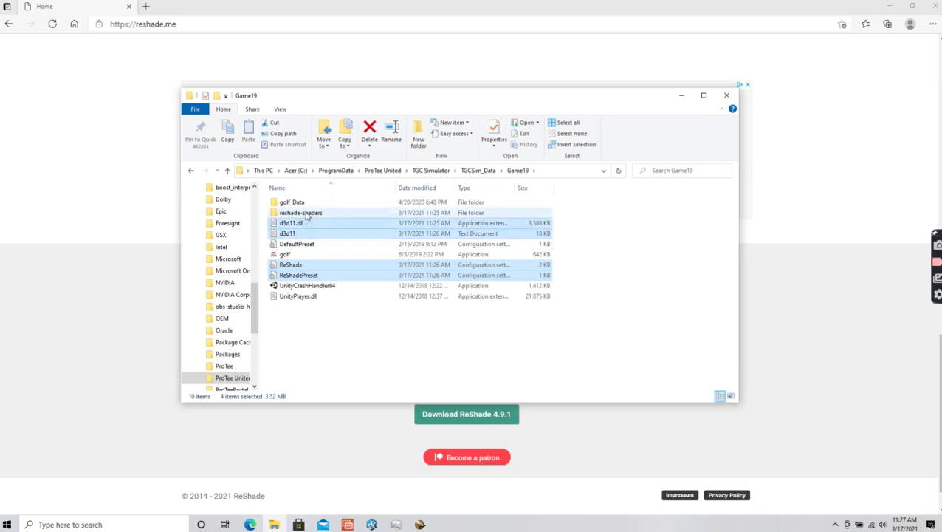
pyautogui.keyDown('ctrl'); pyautogui.click(309, 214); pyautogui.keyUp('ctrl')
pyautogui.press('Delete')
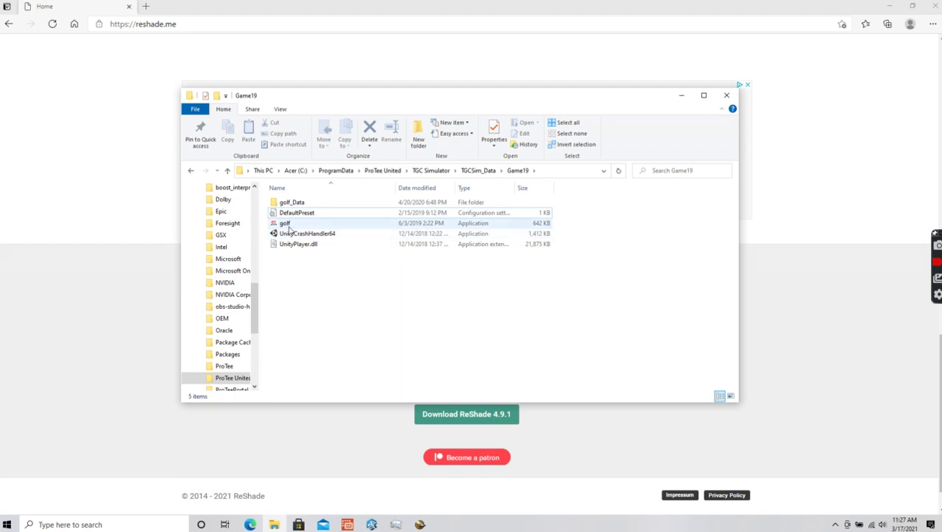
pyautogui.doubleClick(288, 224)
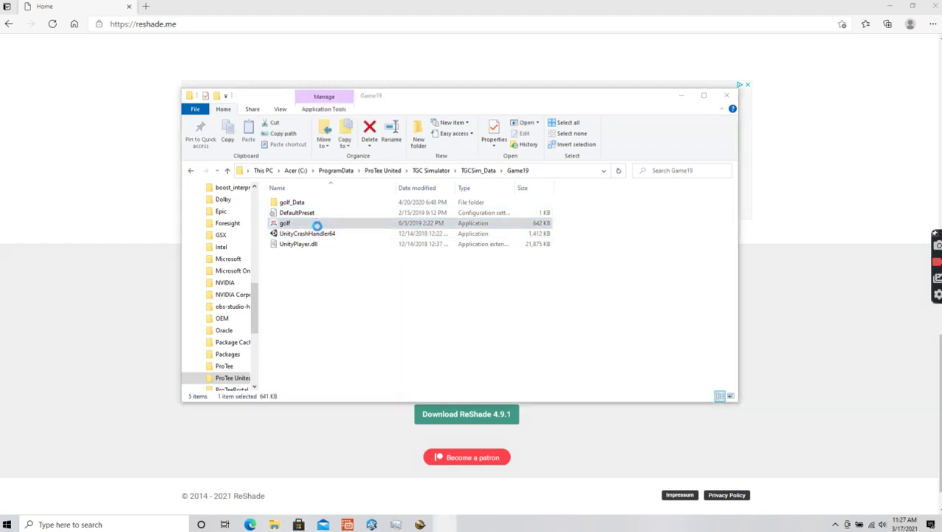